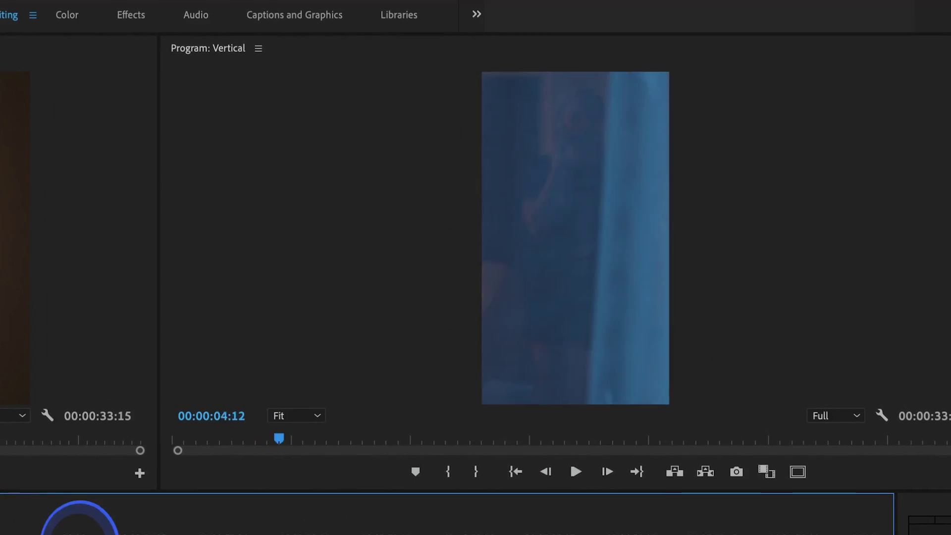
# Move the playhead to 00:00:11:14 and set the Slasher clip's Rotation to 5.0°.
pyautogui.moveTo(79, 532); pyautogui.dragTo(107, 533)
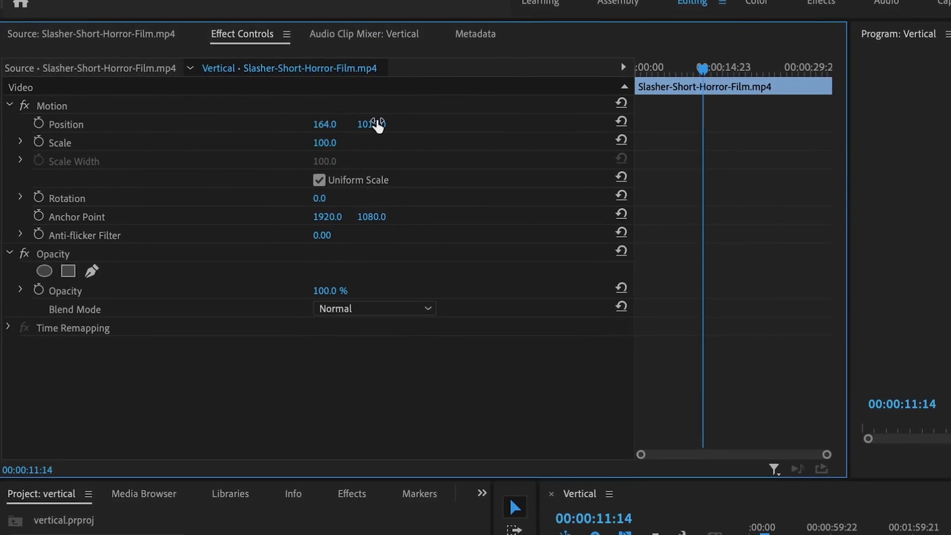
pyautogui.moveTo(319, 198); pyautogui.dragTo(332, 197)
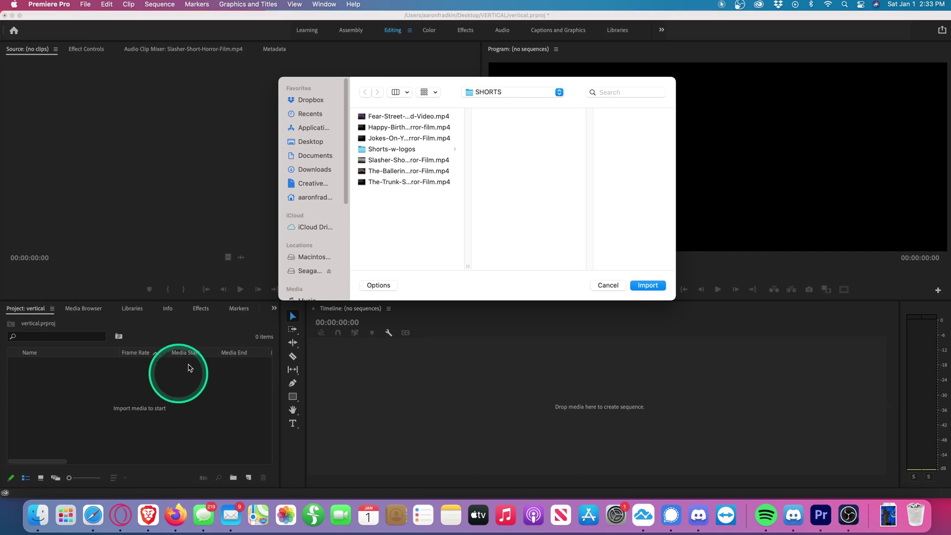
# Import Slasher-Short-Horror-Film.mp4 and preview it at the VR-headset scene around 04:00:20.
pyautogui.press('Return')
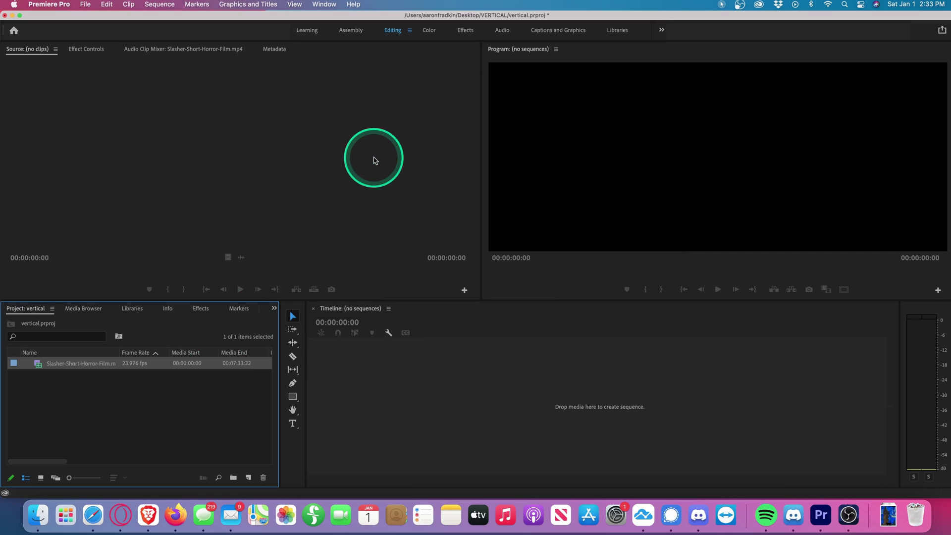
pyautogui.doubleClick(43, 363)
pyautogui.moveTo(28, 268); pyautogui.dragTo(255, 273)
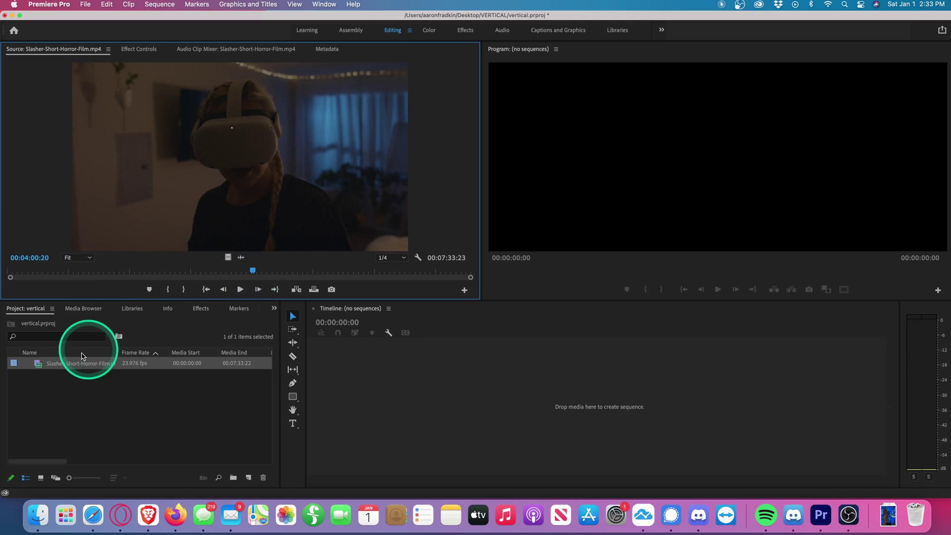
# Check the clip's Properties to confirm its 3840 x 2160 image size.
pyautogui.rightClick(66, 364)
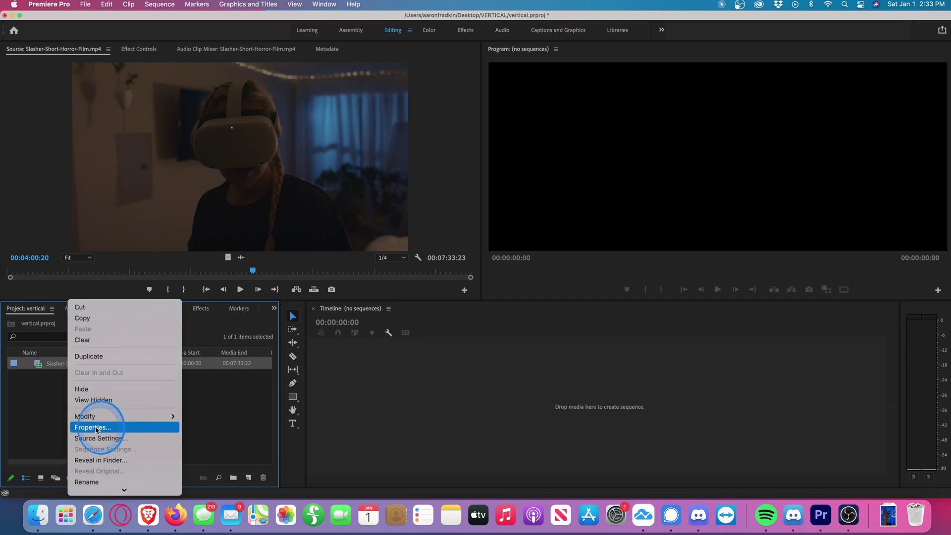
pyautogui.click(97, 429)
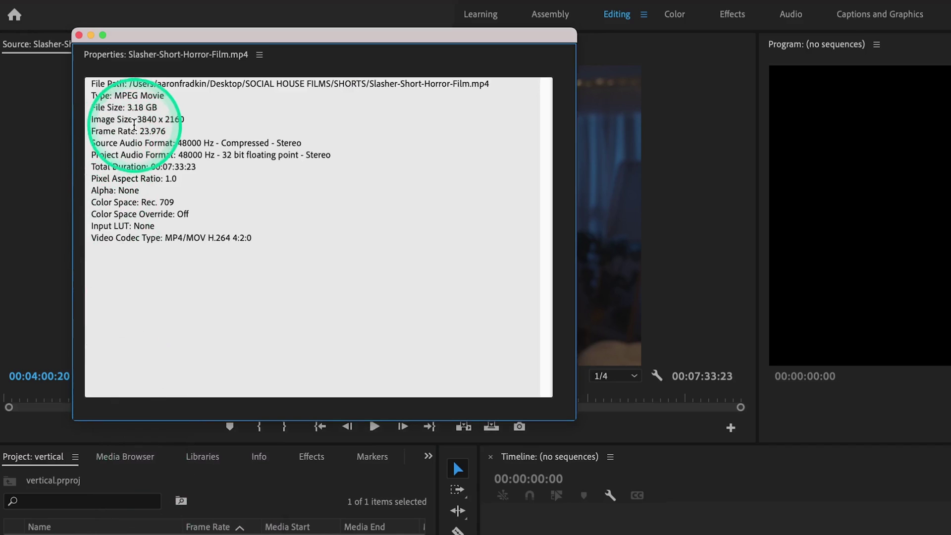
pyautogui.moveTo(136, 121); pyautogui.dragTo(213, 120)
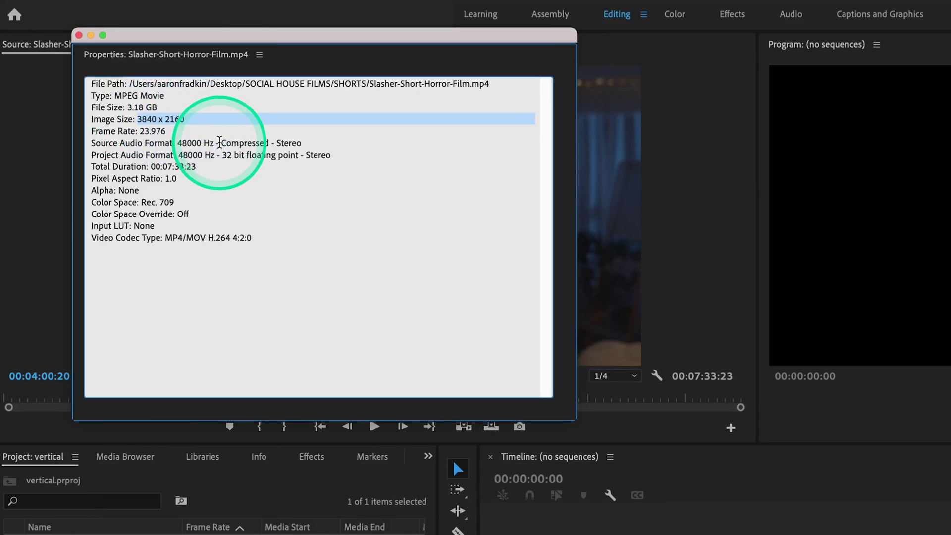
pyautogui.click(219, 142)
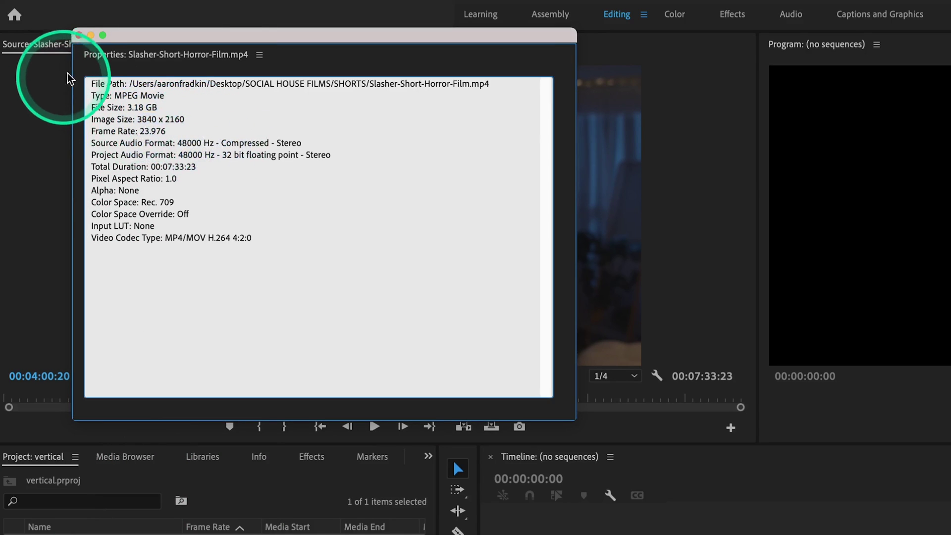
pyautogui.click(78, 35)
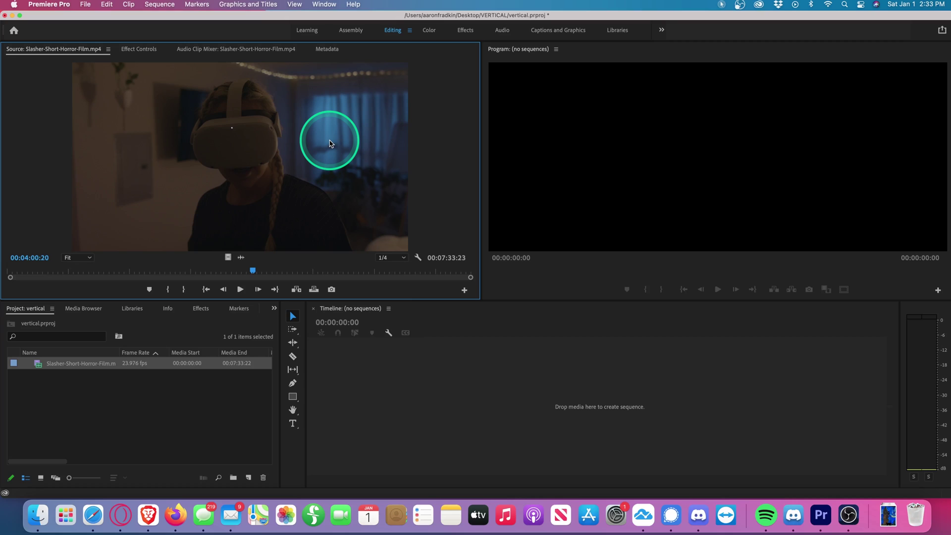
# Create a new sequence with a 1080 x 1920 frame size and Maximum Render Quality enabled.
pyautogui.click(85, 5)
pyautogui.moveTo(90, 22)
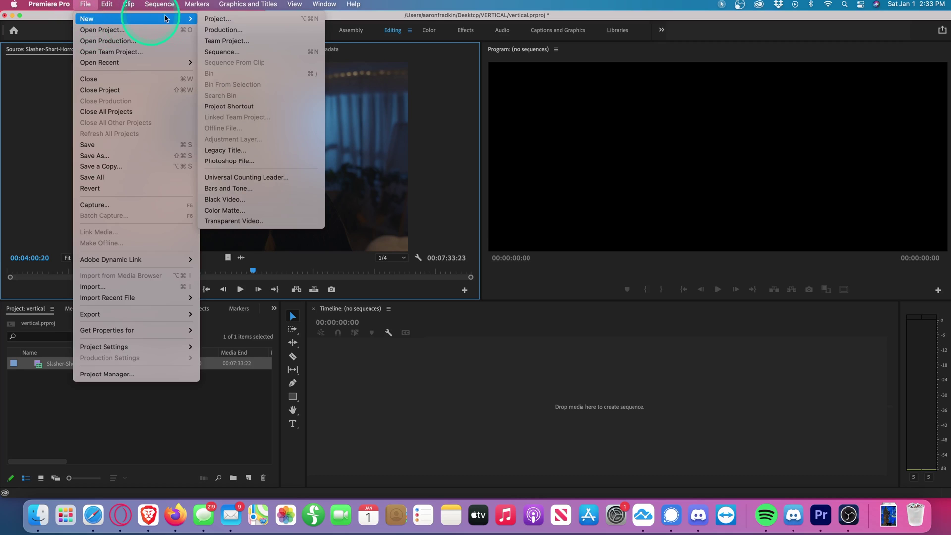
pyautogui.click(235, 52)
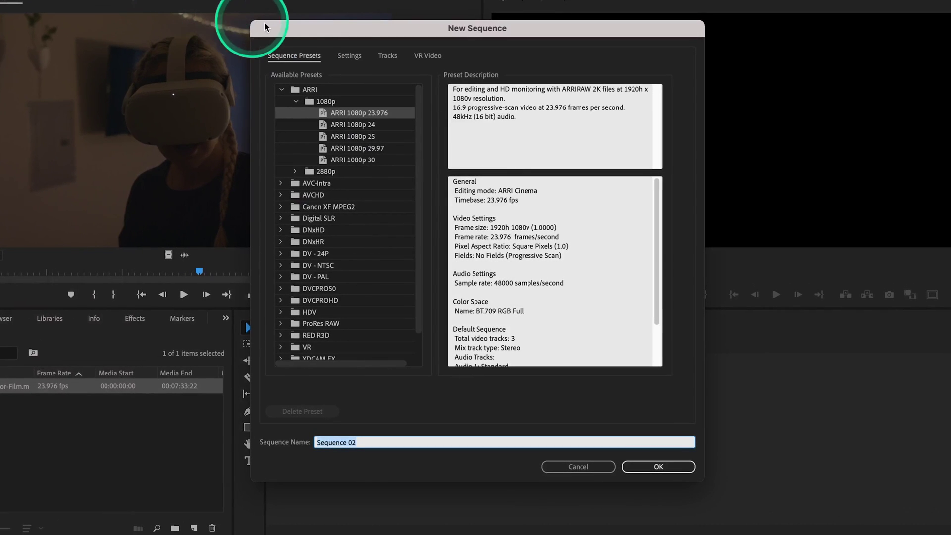
pyautogui.click(349, 56)
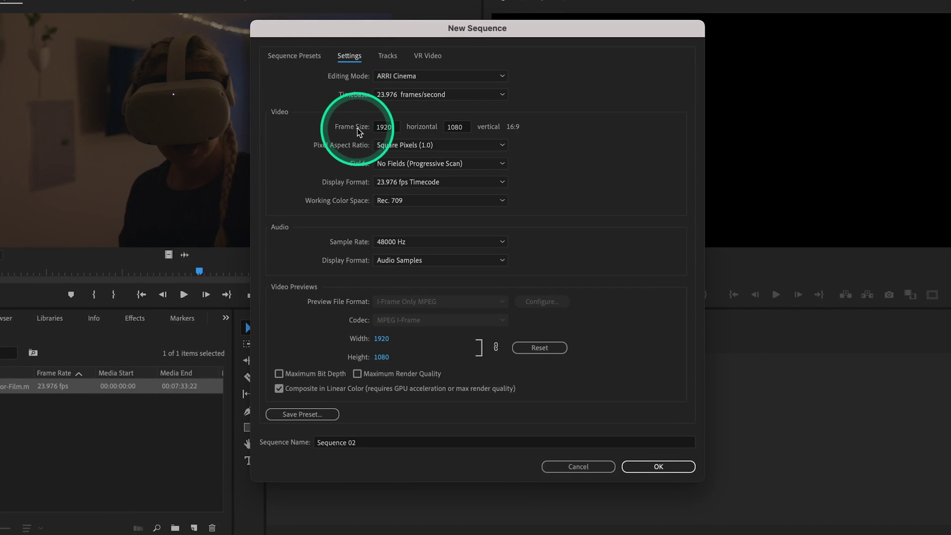
pyautogui.click(394, 125)
pyautogui.moveTo(394, 126); pyautogui.dragTo(361, 126)
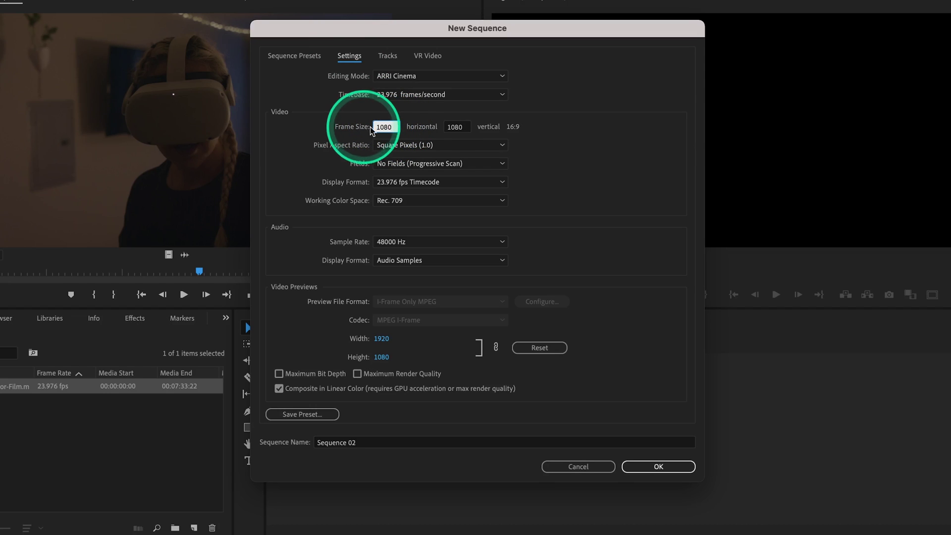
pyautogui.click(445, 128)
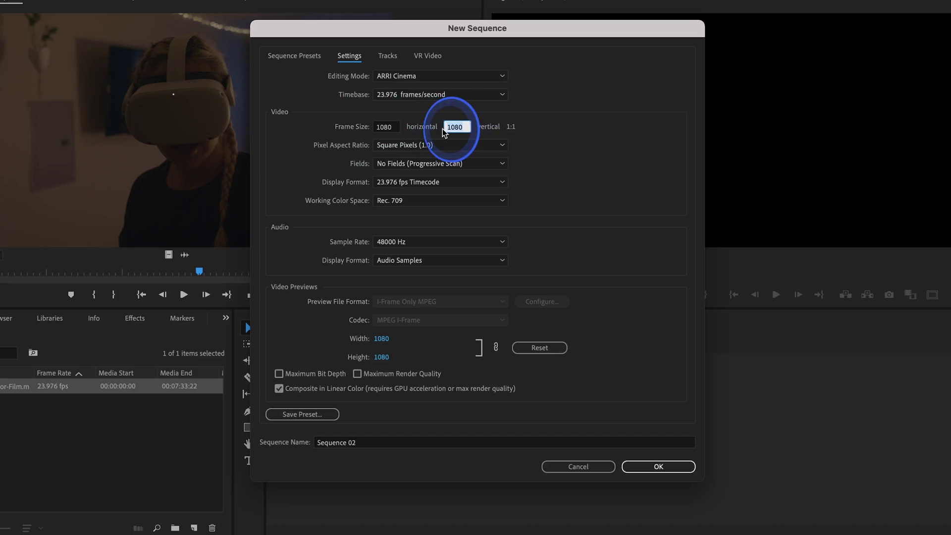
pyautogui.write('1920')
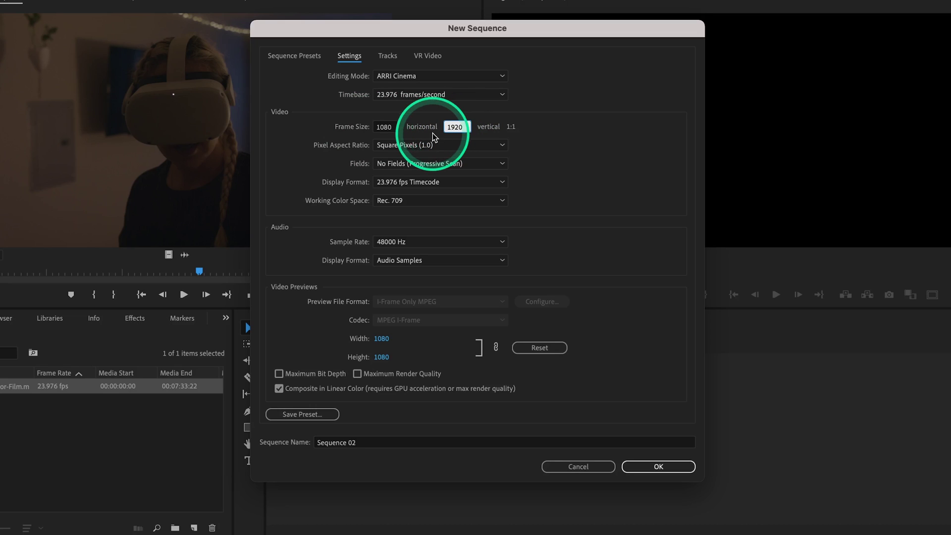
pyautogui.click(554, 148)
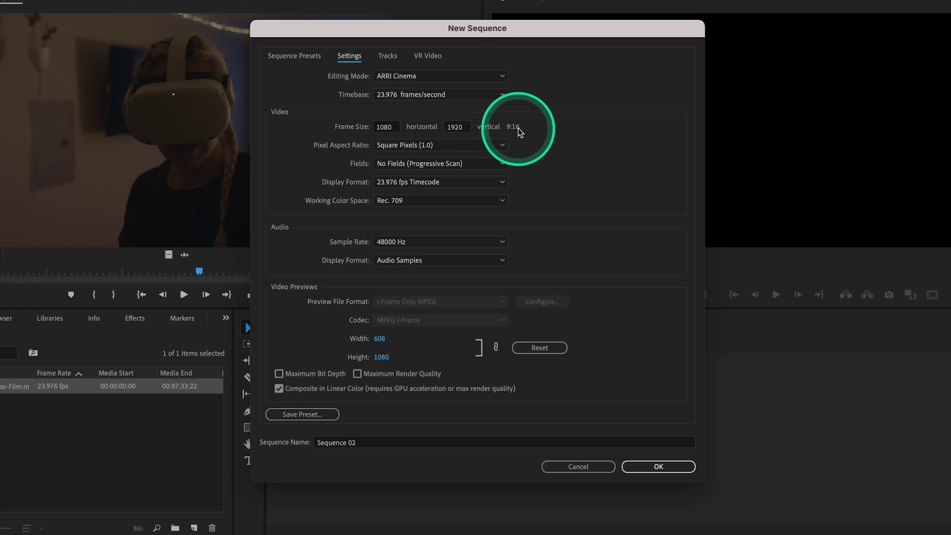
pyautogui.click(357, 374)
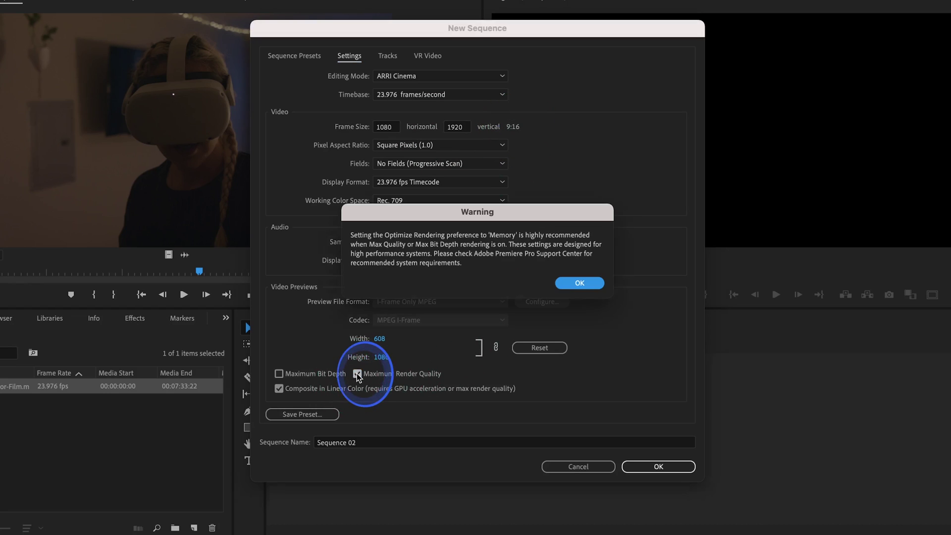
pyautogui.click(574, 281)
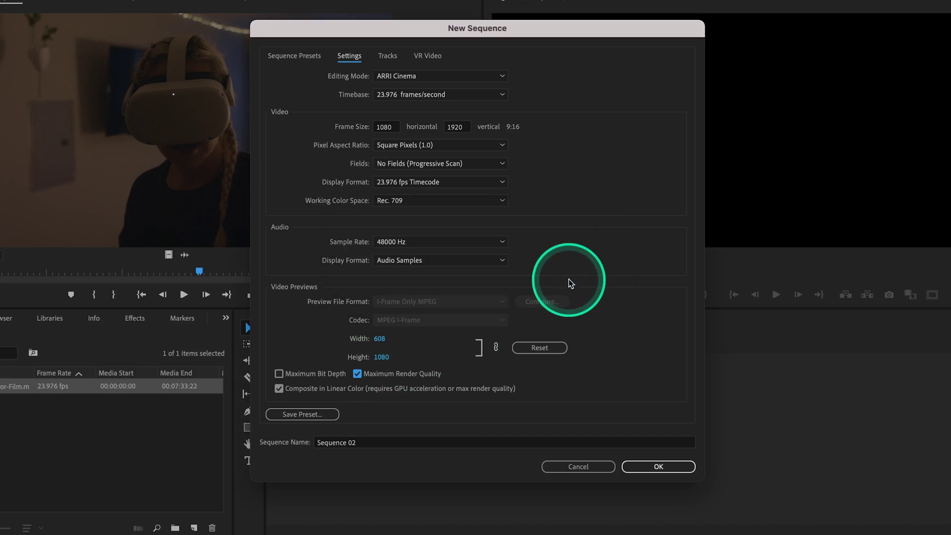
# Save the 1080x1920 sequence settings as a preset named Vertical.
pyautogui.click(314, 415)
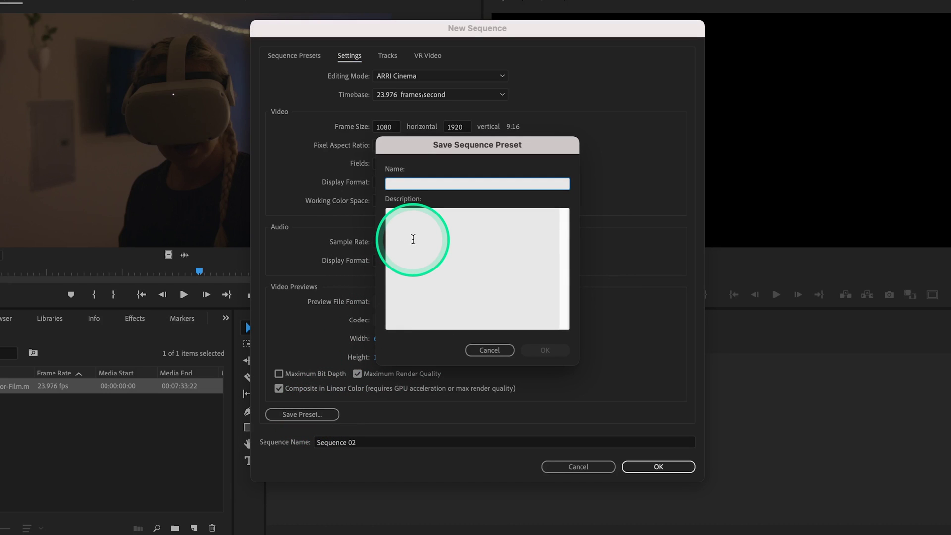
pyautogui.write('Vertical')
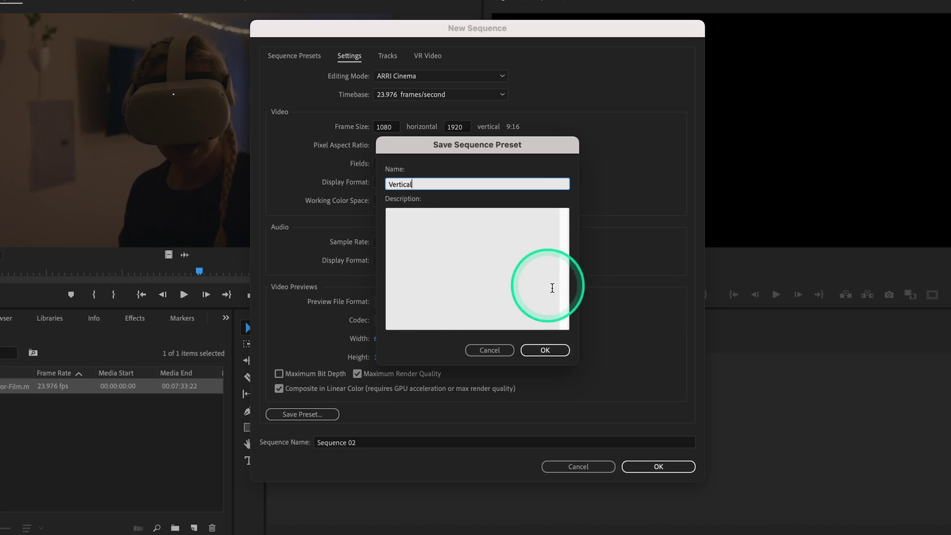
pyautogui.click(544, 350)
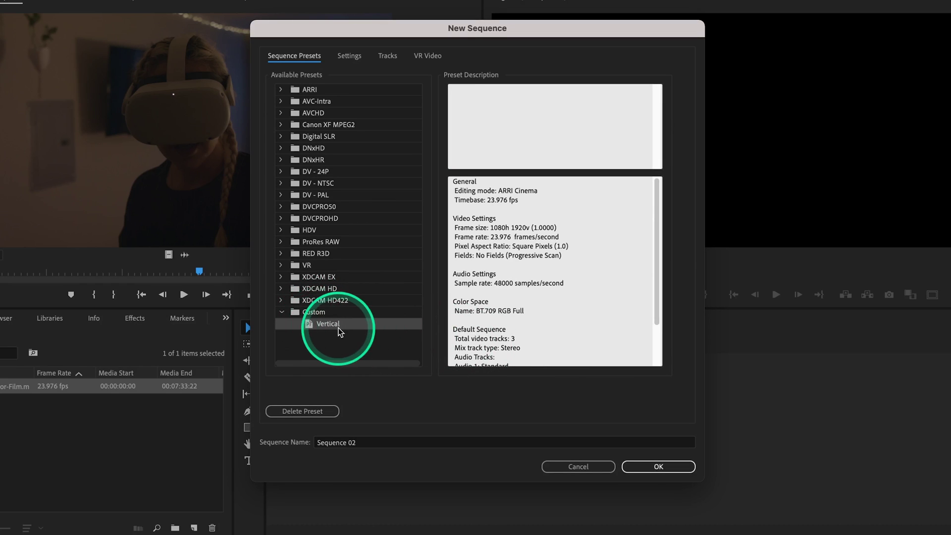
# Create a new sequence named Vertical from the Vertical preset.
pyautogui.moveTo(360, 446); pyautogui.dragTo(297, 442)
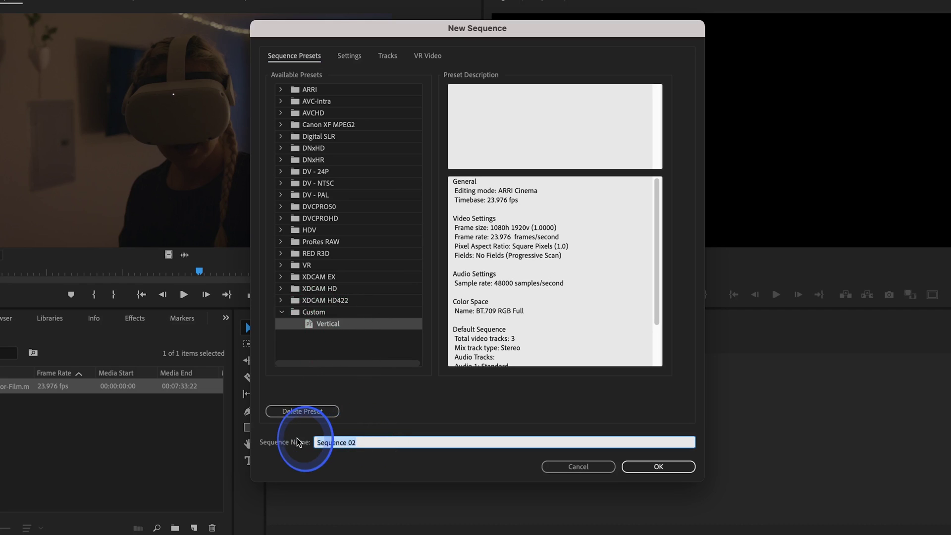
pyautogui.write('Vertical')
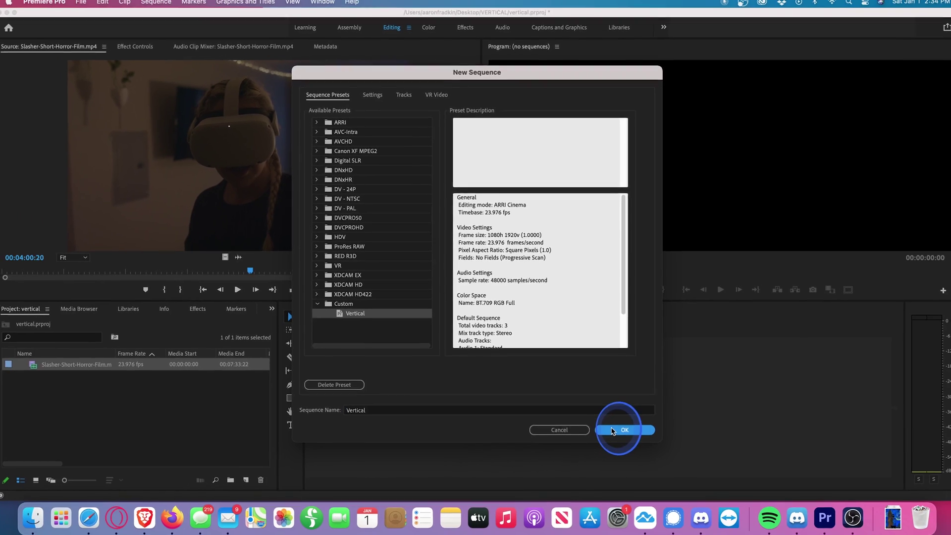
pyautogui.click(639, 466)
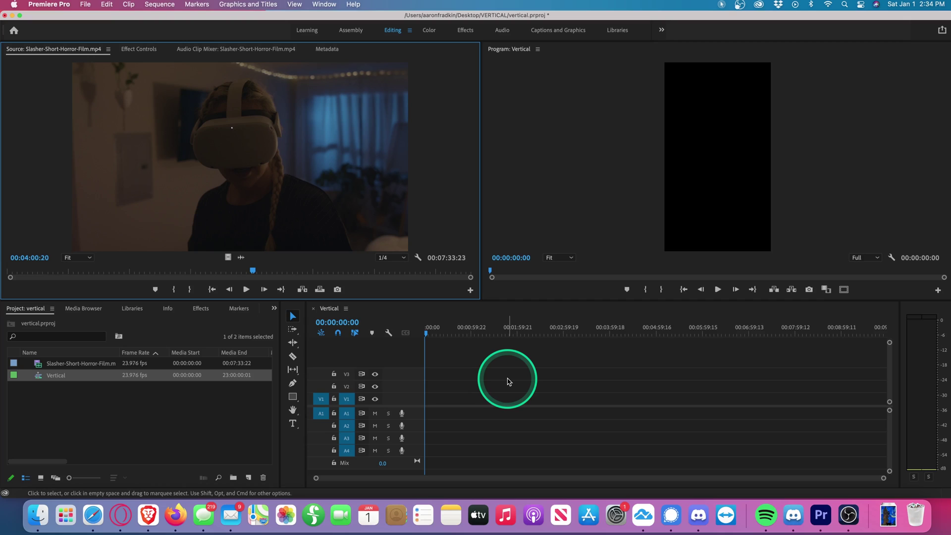
# Mark the Slasher clip from 00:04:52:10 to 00:05:26:00 and place its video on V1, keeping sequence settings.
pyautogui.click(38, 365)
pyautogui.click(255, 271)
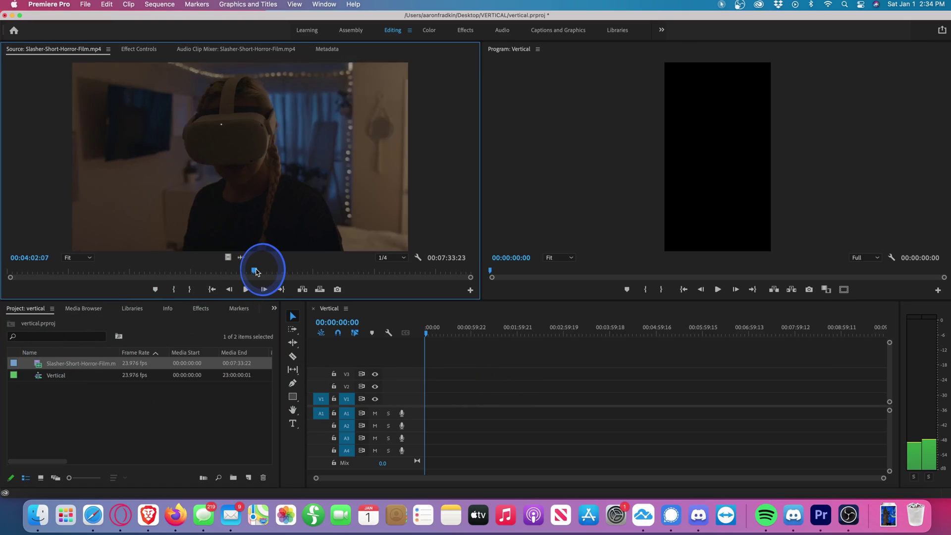
pyautogui.moveTo(256, 271); pyautogui.dragTo(341, 271)
pyautogui.click(173, 290)
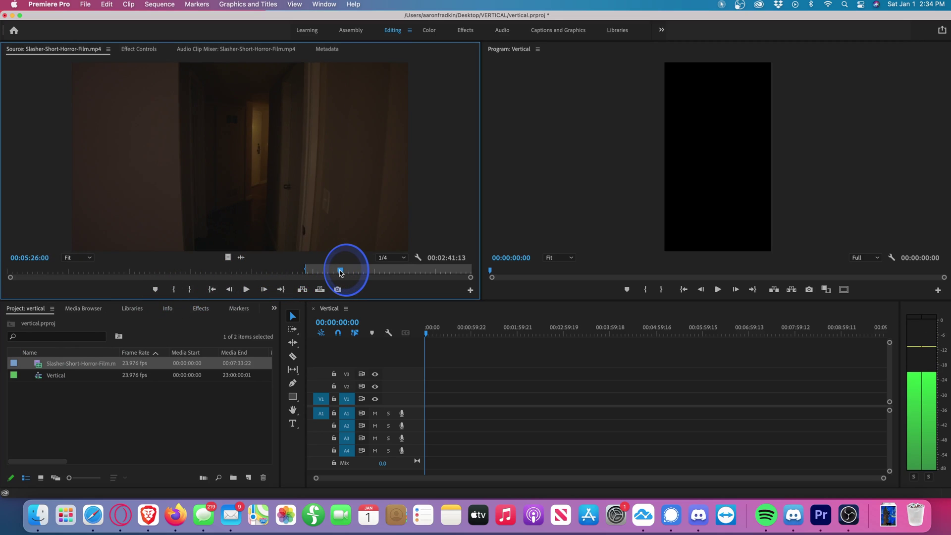
pyautogui.click(189, 289)
pyautogui.moveTo(228, 261); pyautogui.dragTo(428, 405)
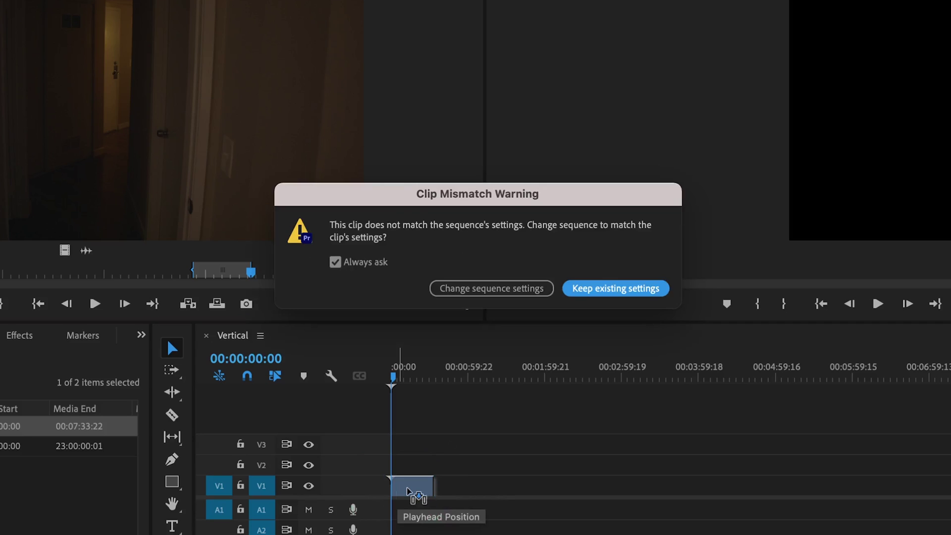
pyautogui.click(608, 292)
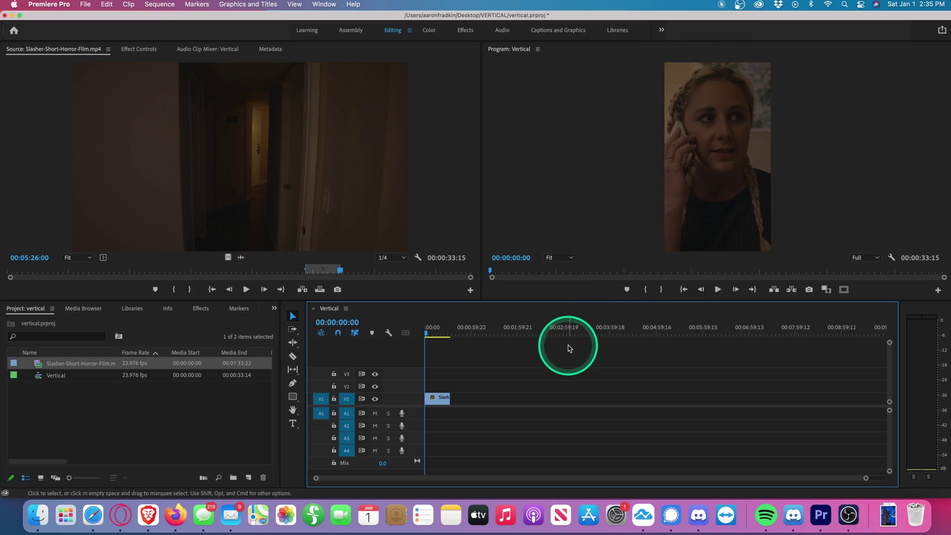
# Set the Slasher clip's Motion Position to 164, 1013 to frame the woman on the phone.
pyautogui.moveTo(426, 333); pyautogui.dragTo(436, 335)
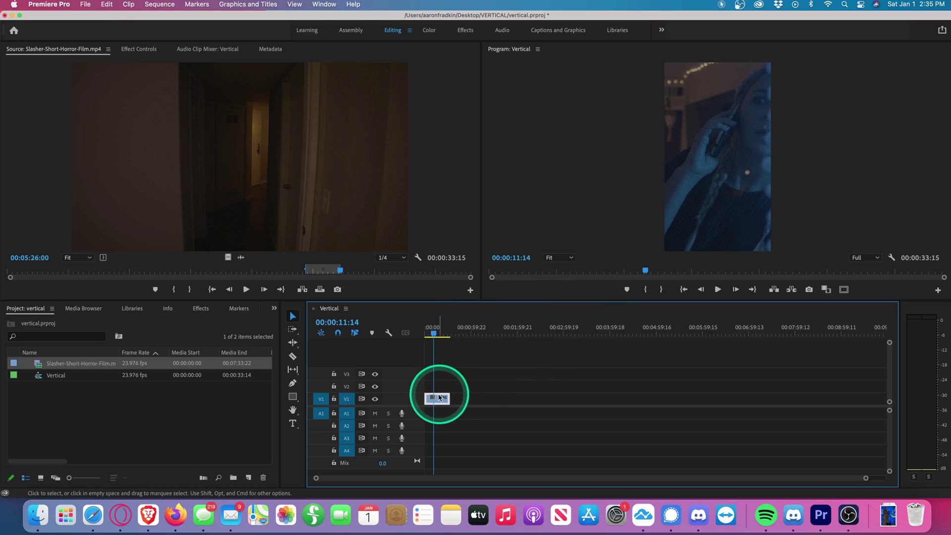
pyautogui.click(132, 50)
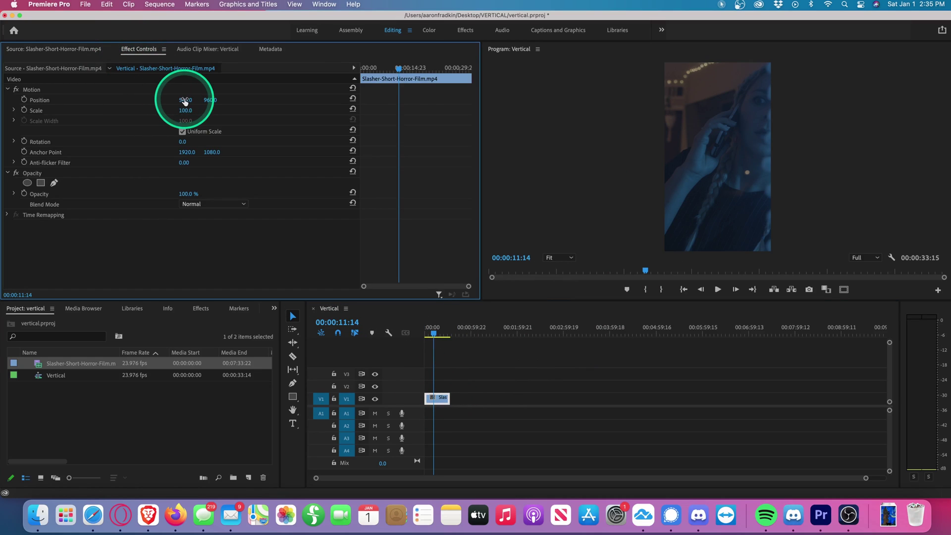
pyautogui.moveTo(191, 99); pyautogui.dragTo(215, 101)
pyautogui.moveTo(187, 142); pyautogui.dragTo(190, 142)
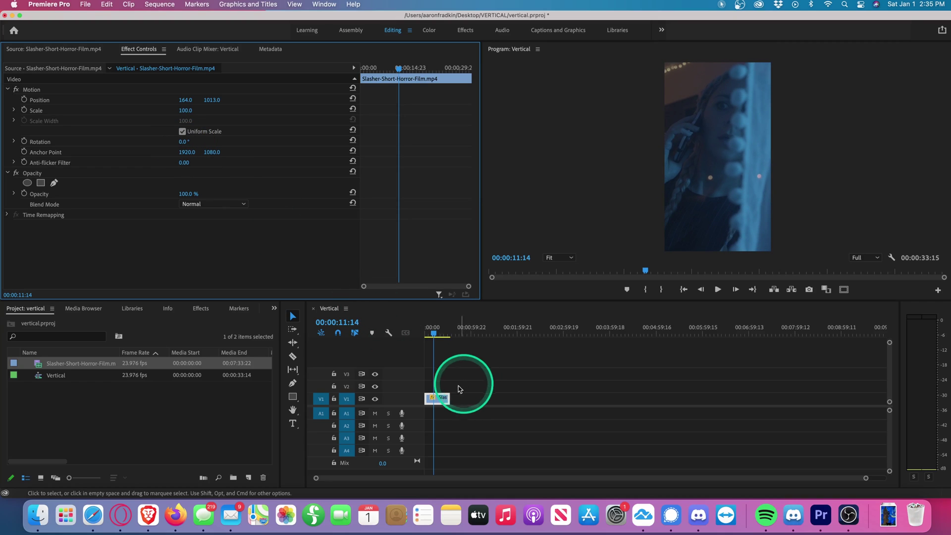
# Open Export Media and choose the YouTube 2160p 4K Ultra HD preset.
pyautogui.click(85, 4)
pyautogui.moveTo(117, 314)
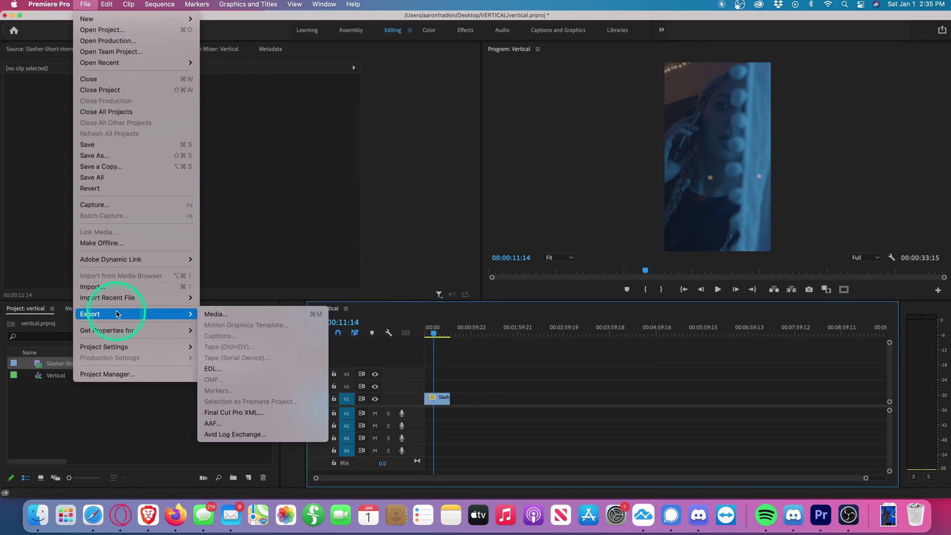
pyautogui.click(237, 314)
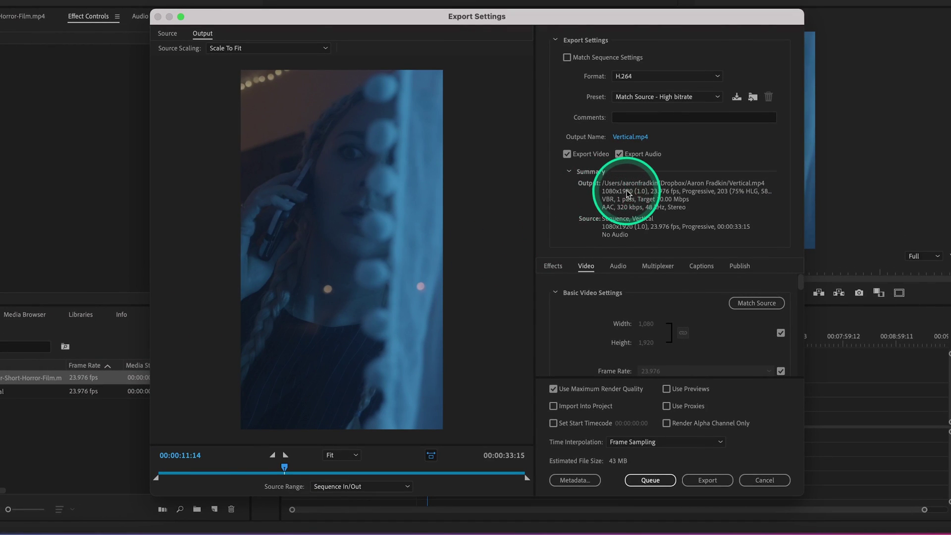
pyautogui.click(672, 95)
pyautogui.scroll(-5, 689, 297)
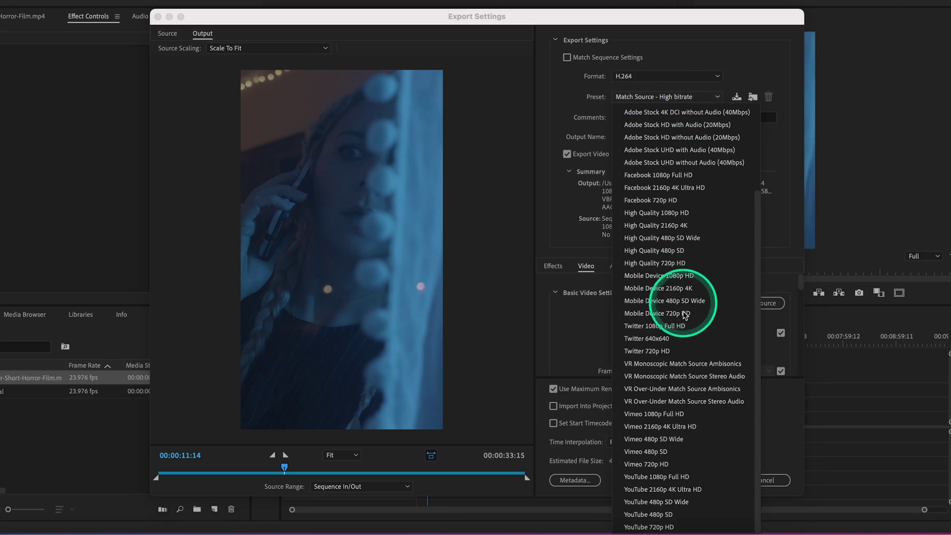
pyautogui.click(679, 489)
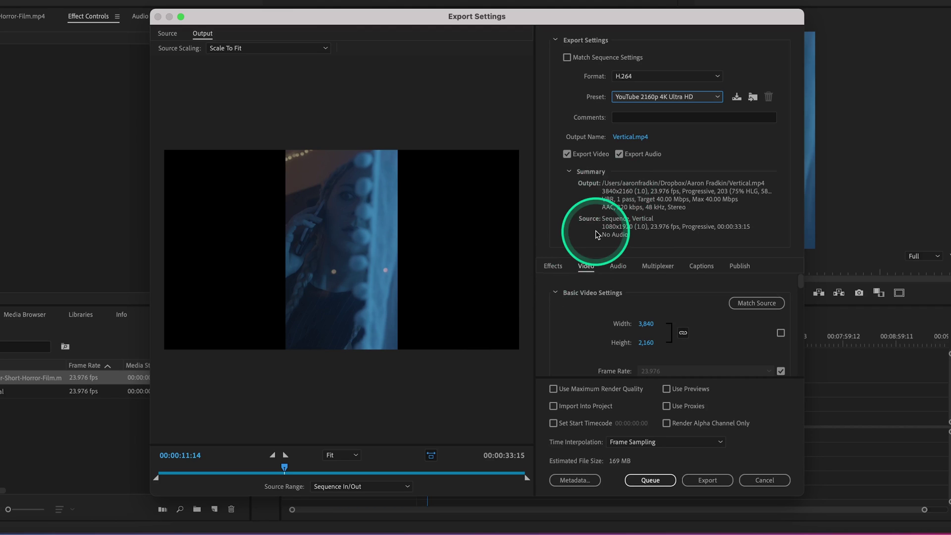
# Match the output to the 1080x1920 source, enable Maximum Render Quality, and export Vertical.mp4.
pyautogui.click(763, 304)
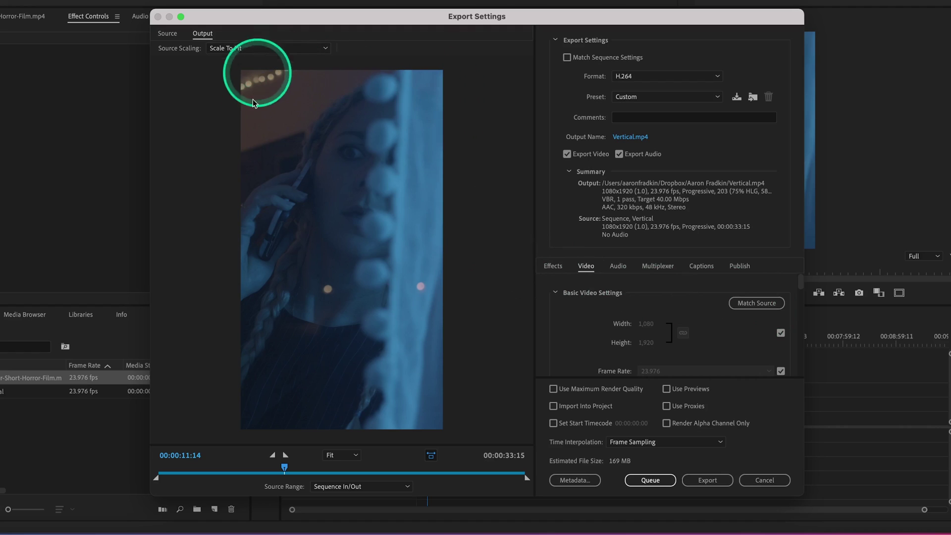
pyautogui.click(553, 390)
pyautogui.click(698, 480)
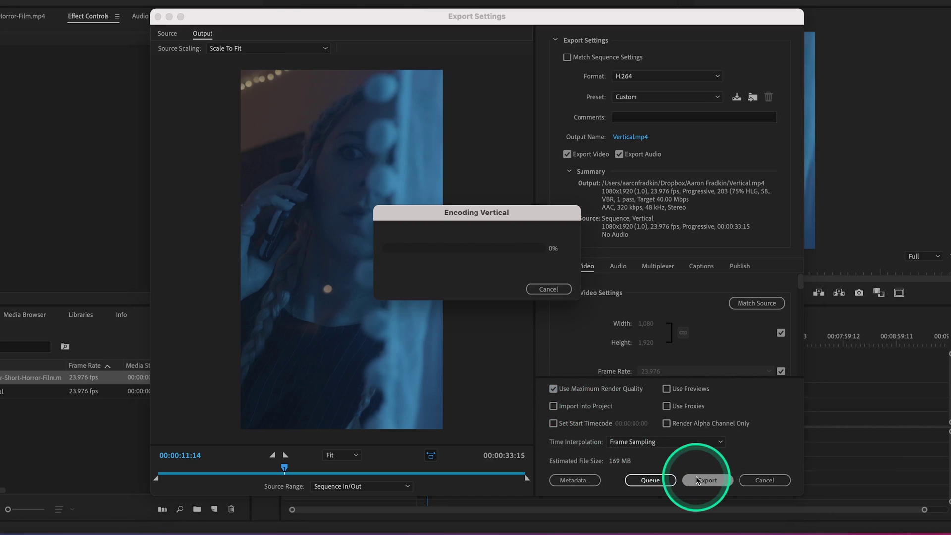